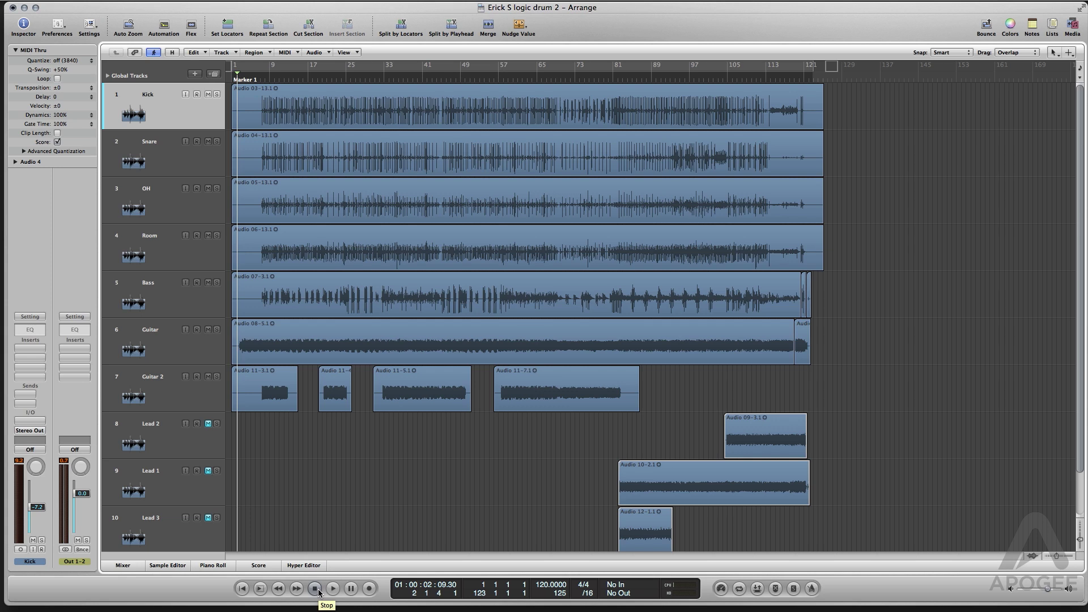
Step: Start playback and route the Kick, Snare, OH and Room outputs to Bus 1
key("space")
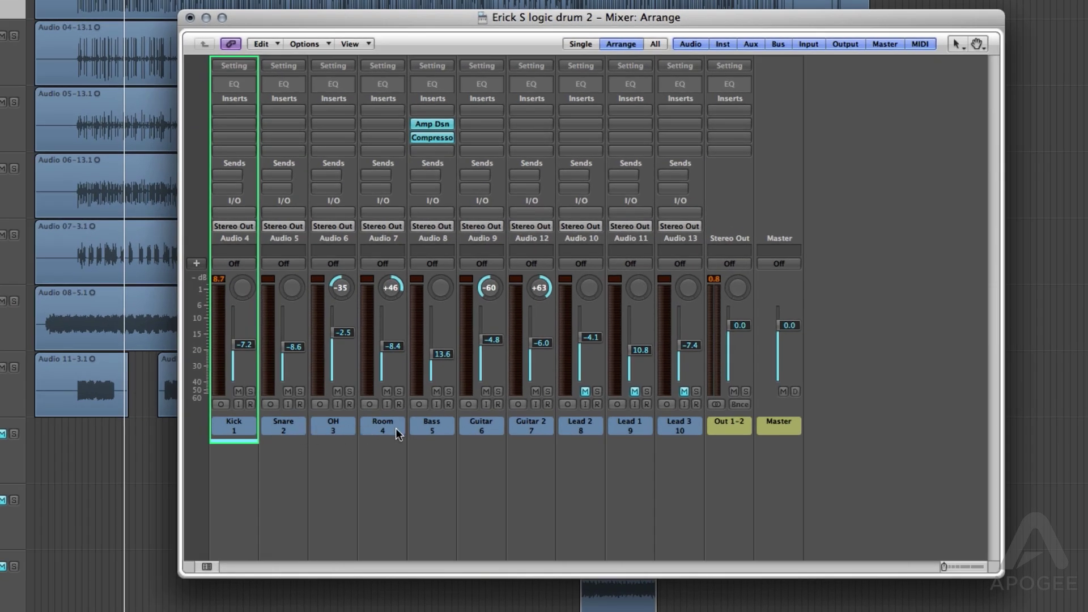
left_click_drag(246, 168, 369, 176)
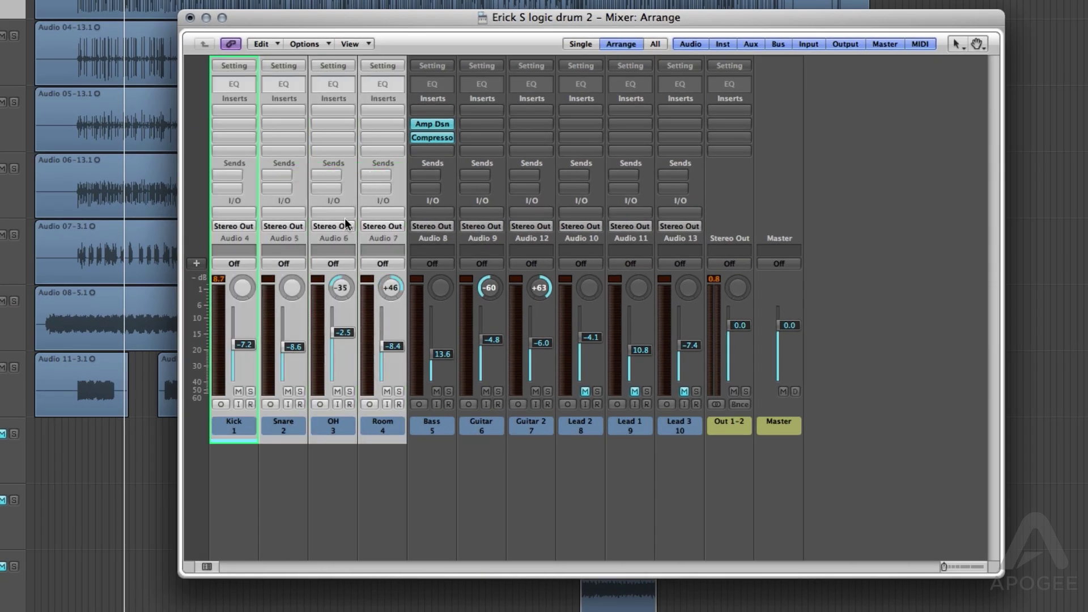
left_click(242, 227)
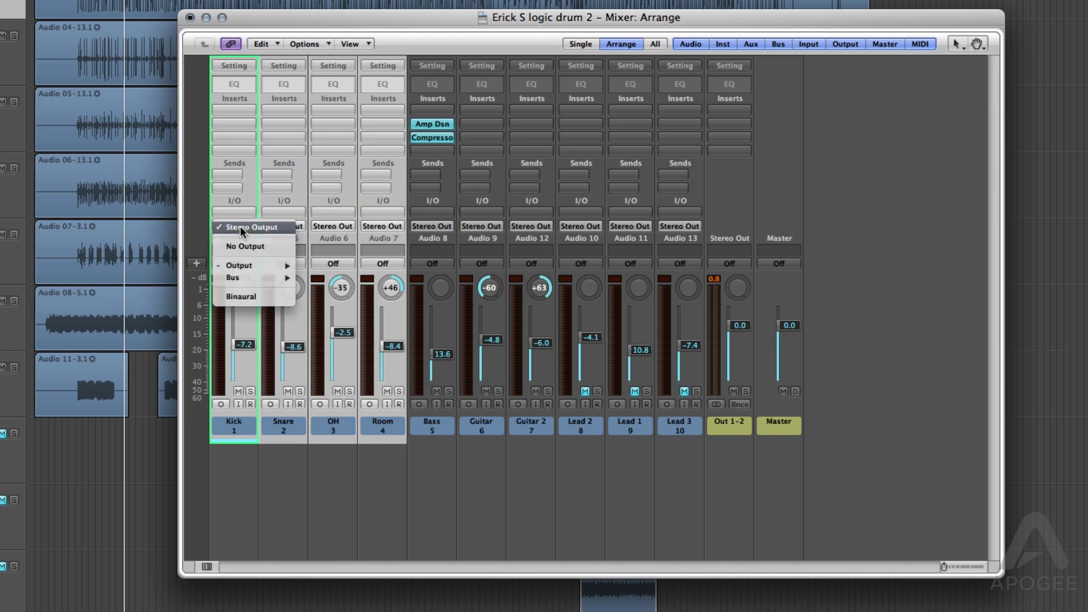
mouse_move(241, 278)
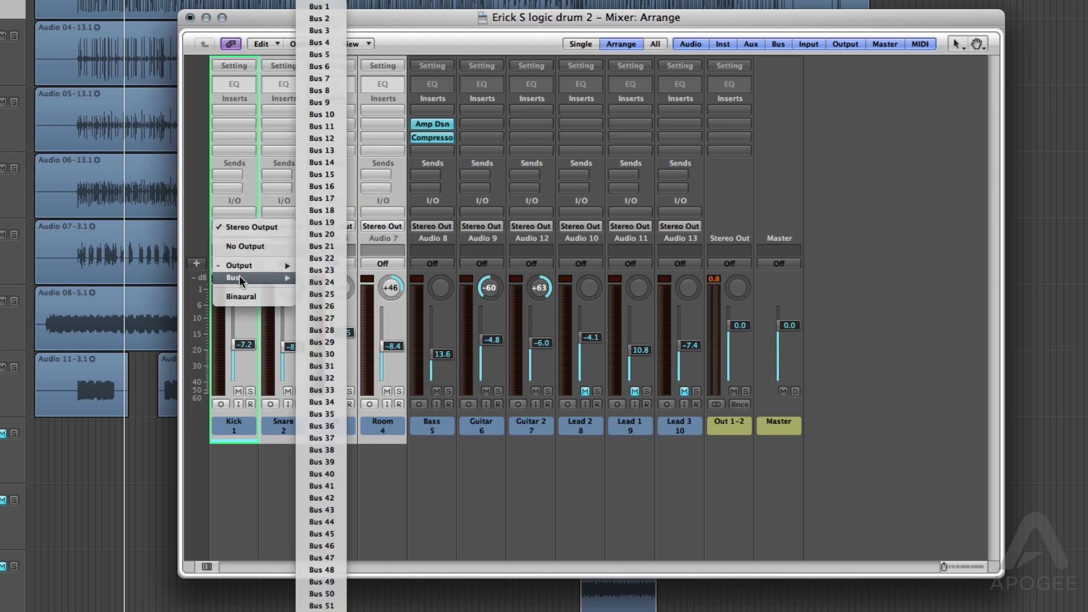
left_click(340, 8)
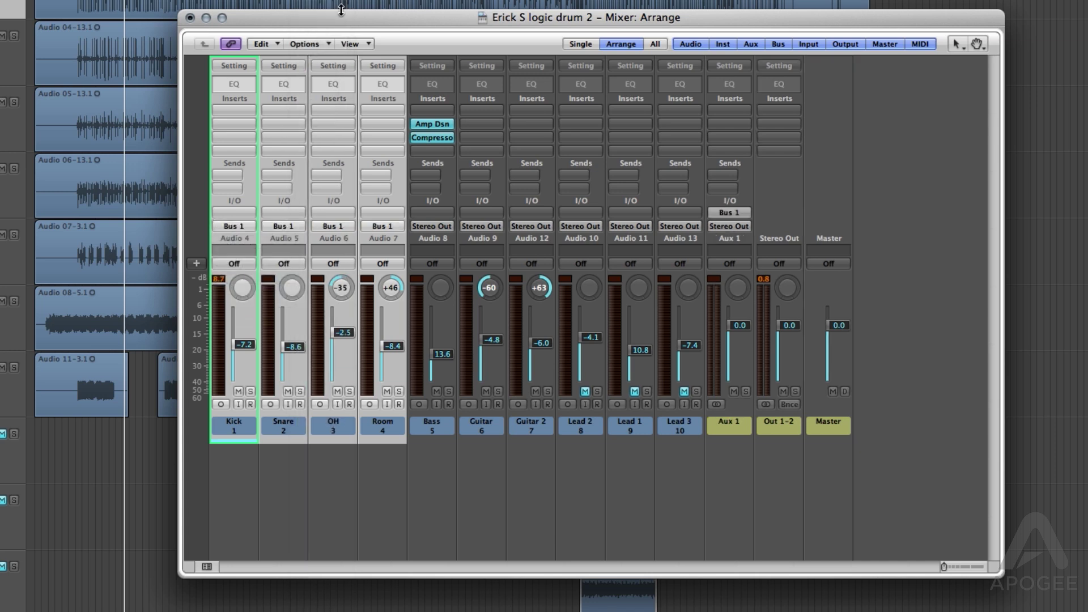
Step: Rename the new Aux 1 channel to Drums, then reselect the four drum channels
left_click(742, 432)
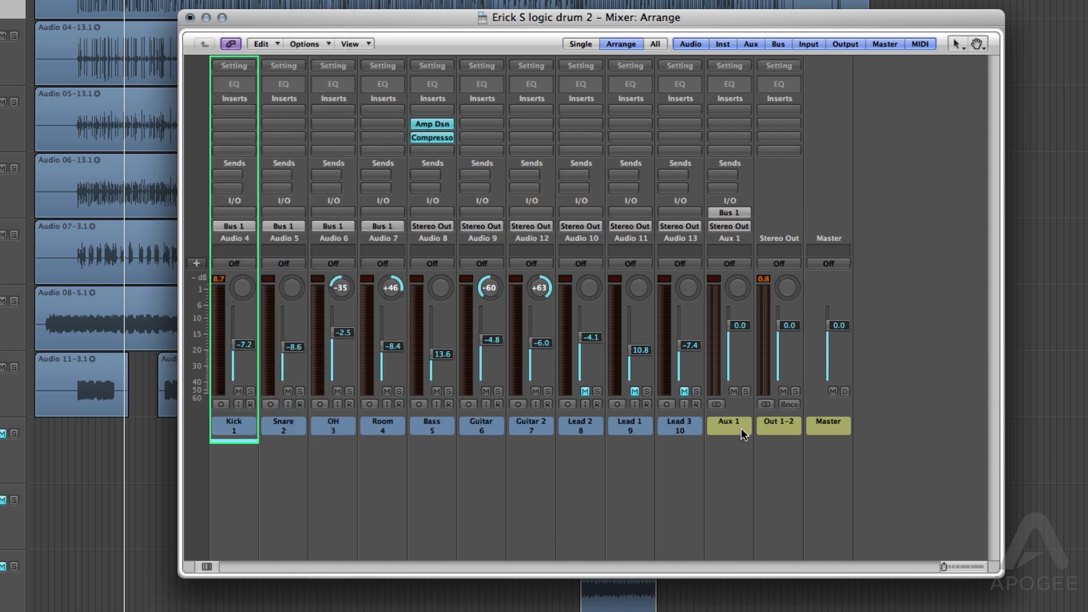
double_click(740, 426)
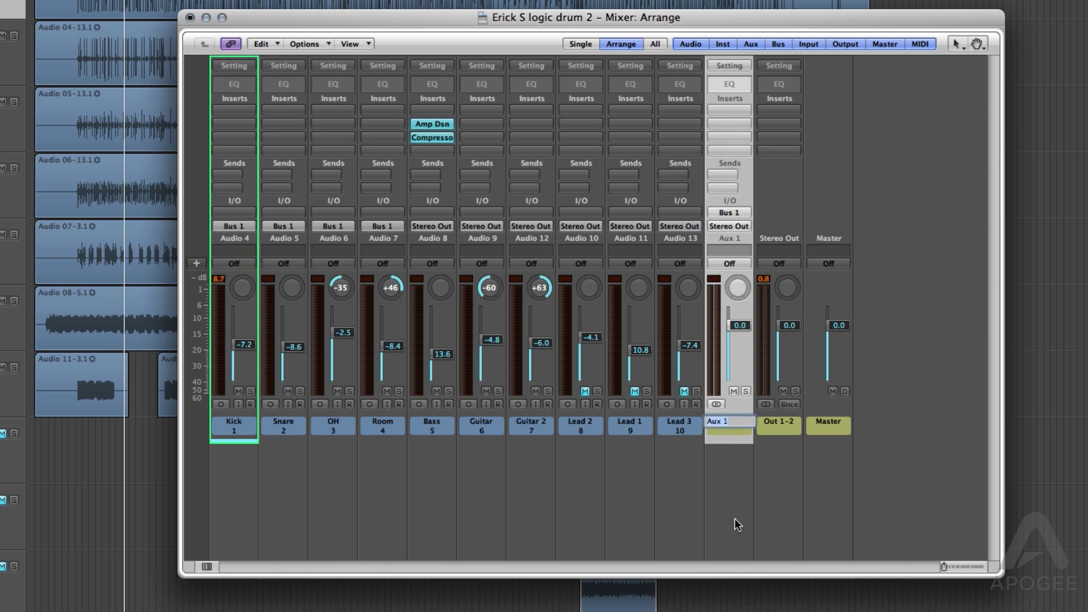
type("Drums")
key("Return")
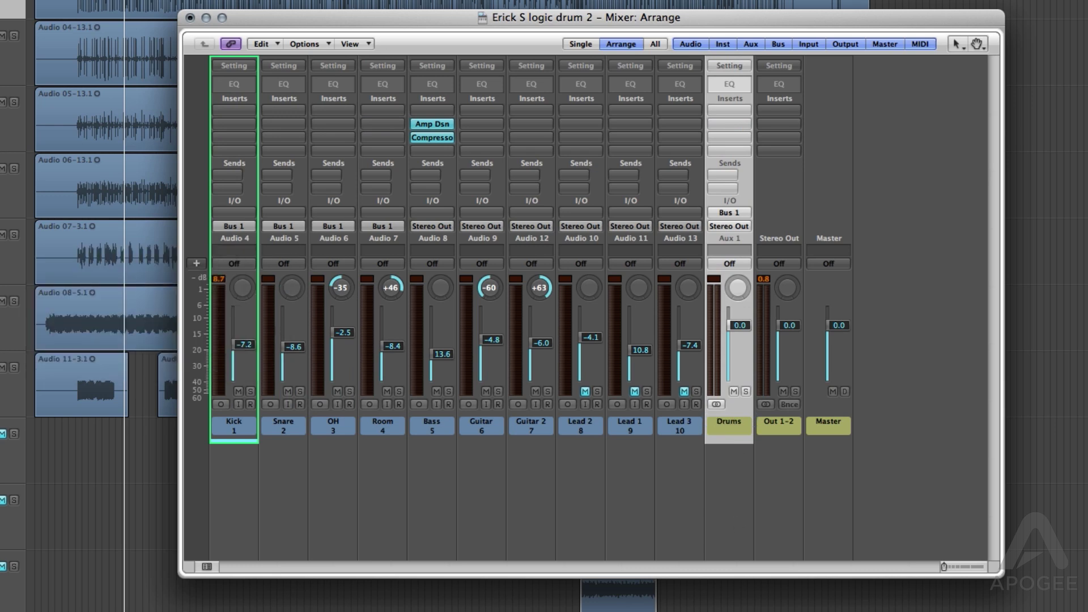
left_click_drag(247, 164, 382, 166)
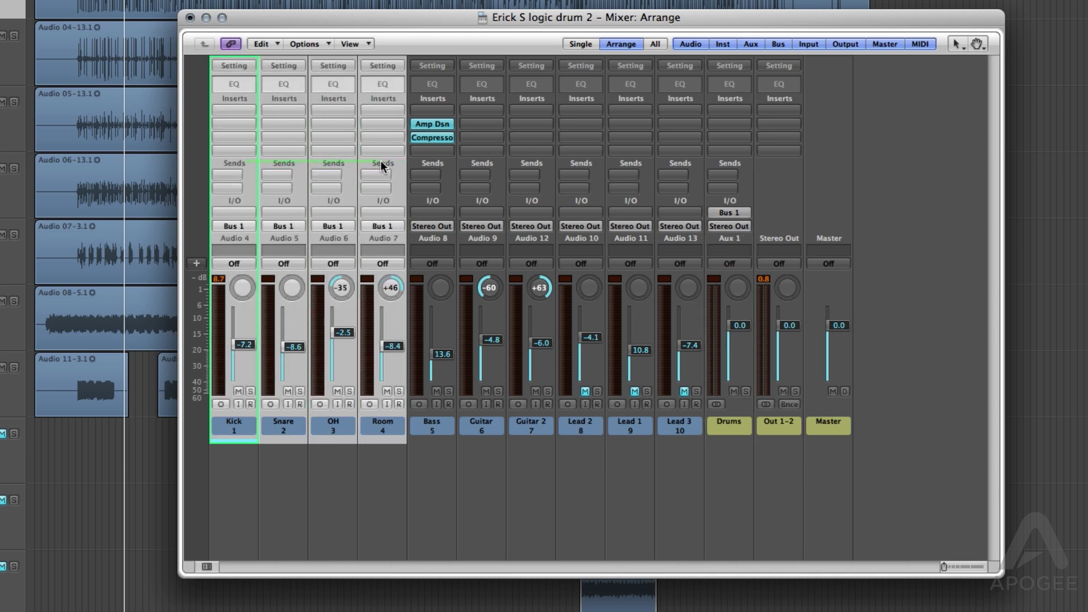
Step: Add a Bus 2 send on the Kick, Snare, OH and Room channels
left_click(229, 176)
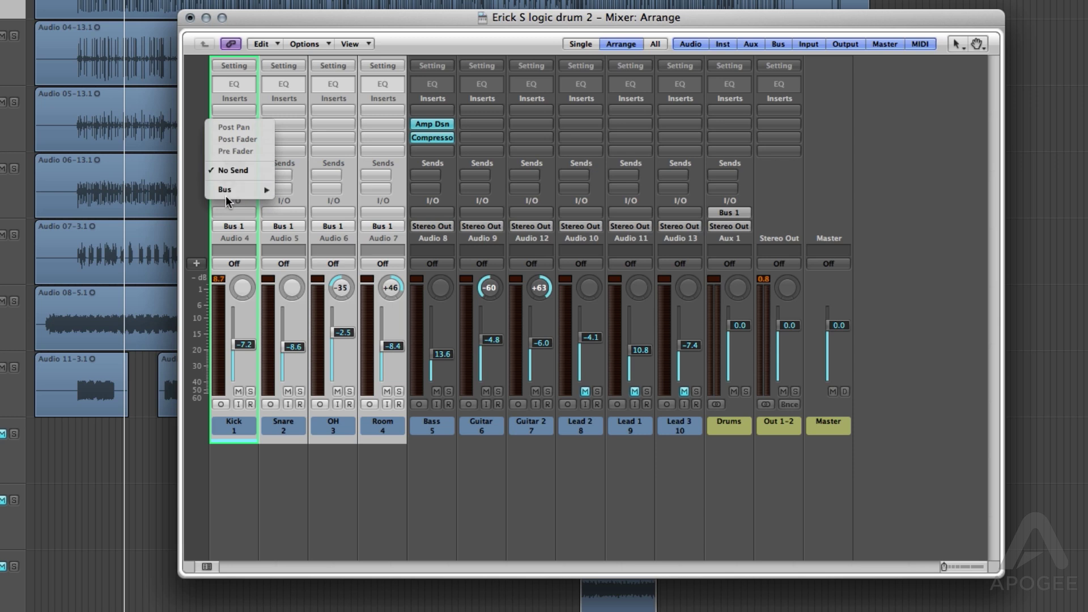
mouse_move(231, 196)
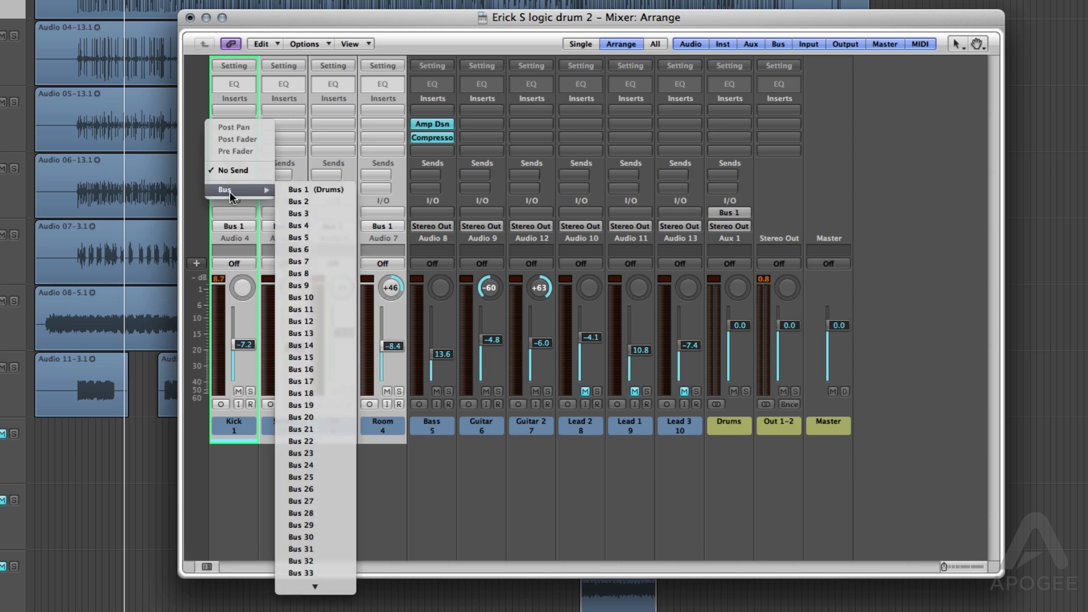
left_click(299, 201)
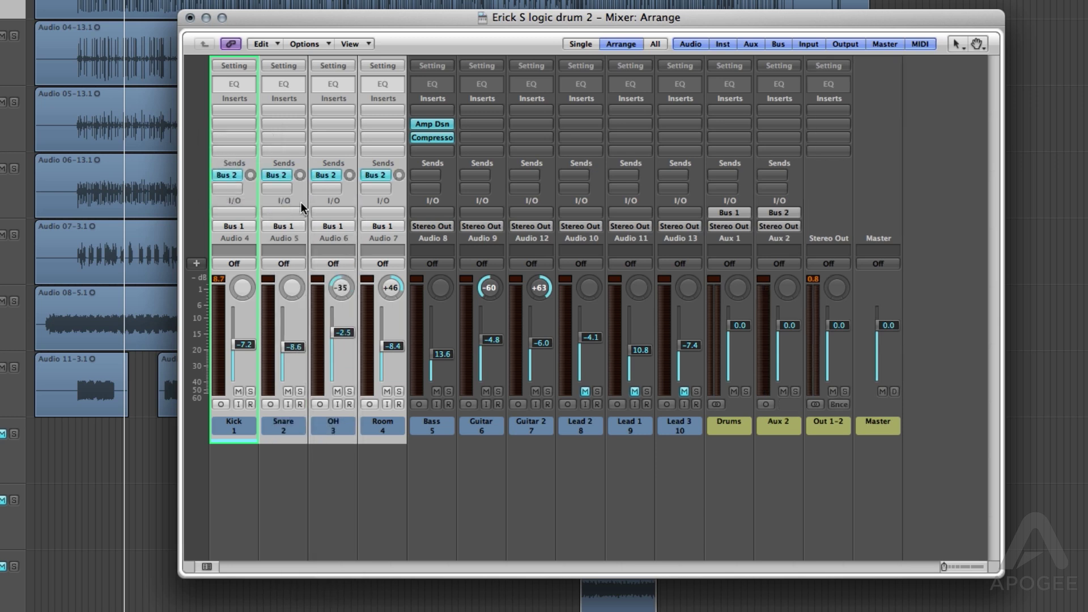
Step: Rename the new Aux 2 channel to Comp Drums
double_click(775, 424)
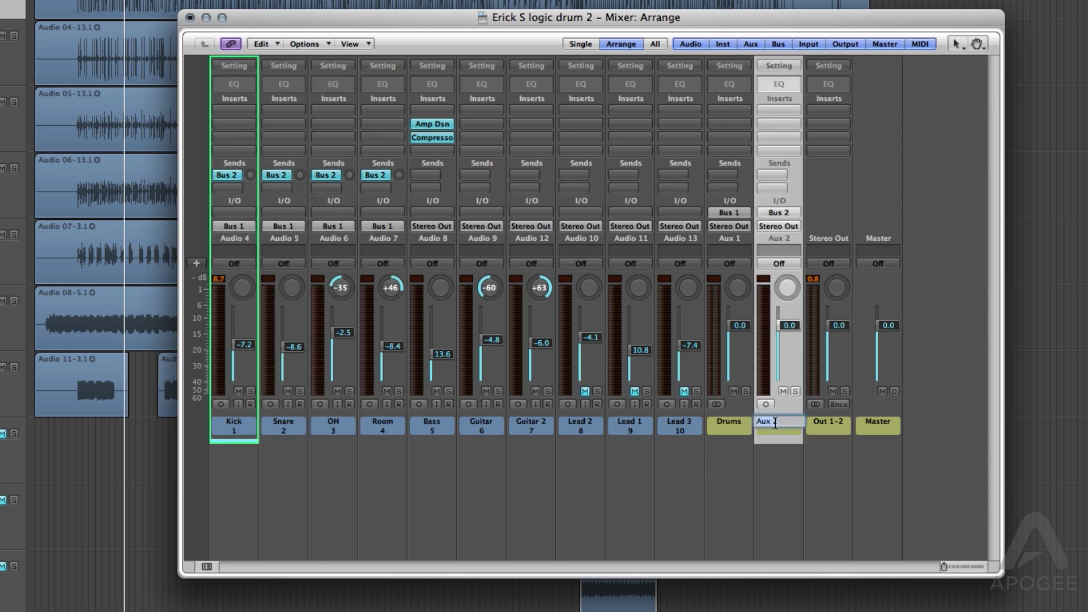
type("Comp Dru")
key("Return")
Step: Make Comp Drums stereo, insert a stereo Compressor, and set its attack to 7.5 ms
left_click(766, 404)
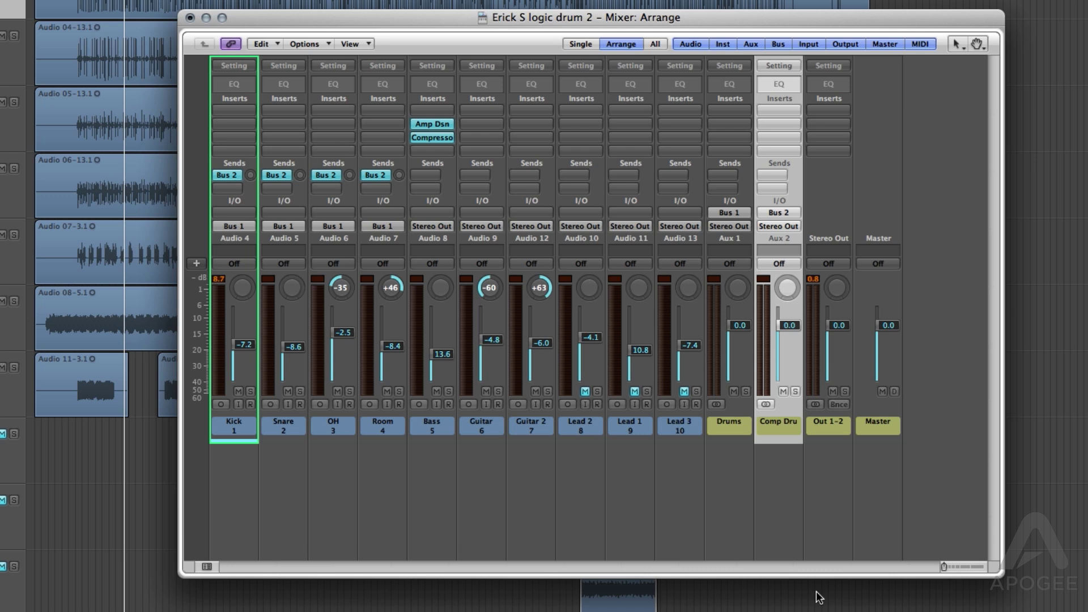
left_click(783, 110)
mouse_move(789, 161)
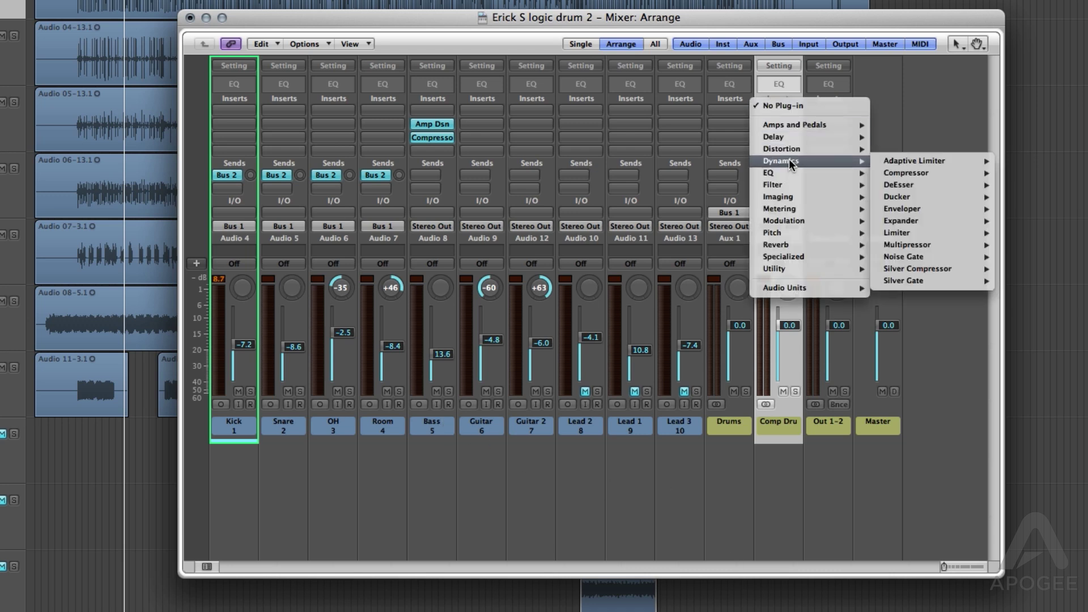
mouse_move(907, 173)
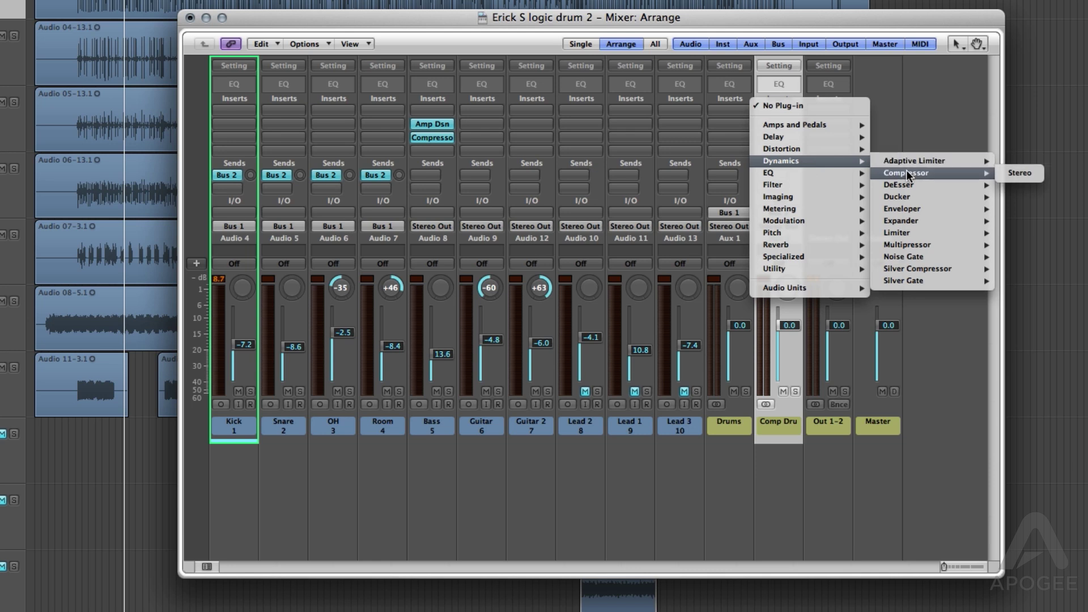
left_click(1020, 173)
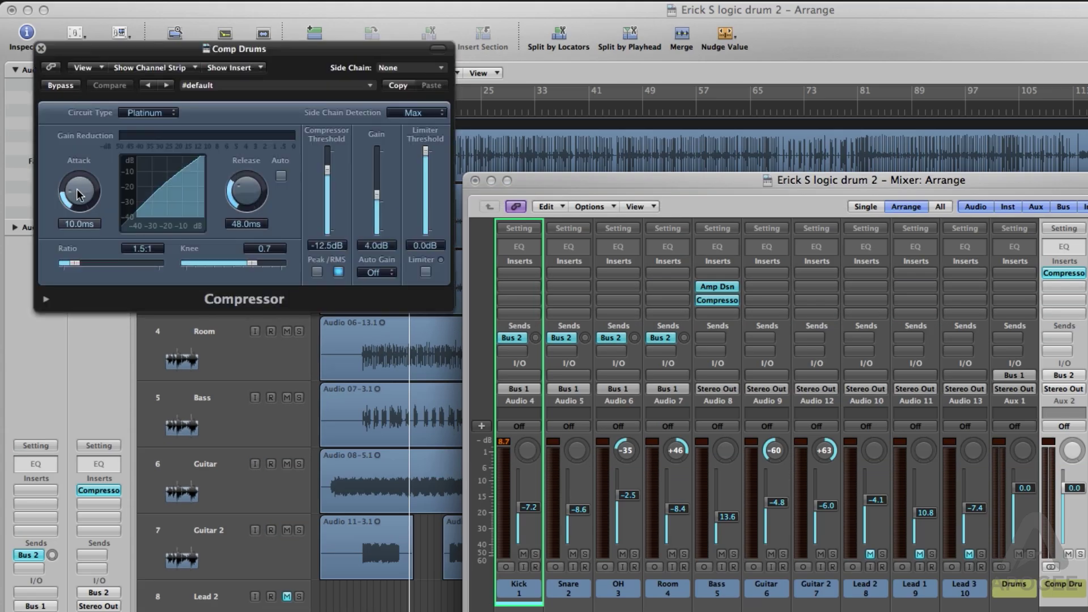
left_click_drag(77, 195, 77, 201)
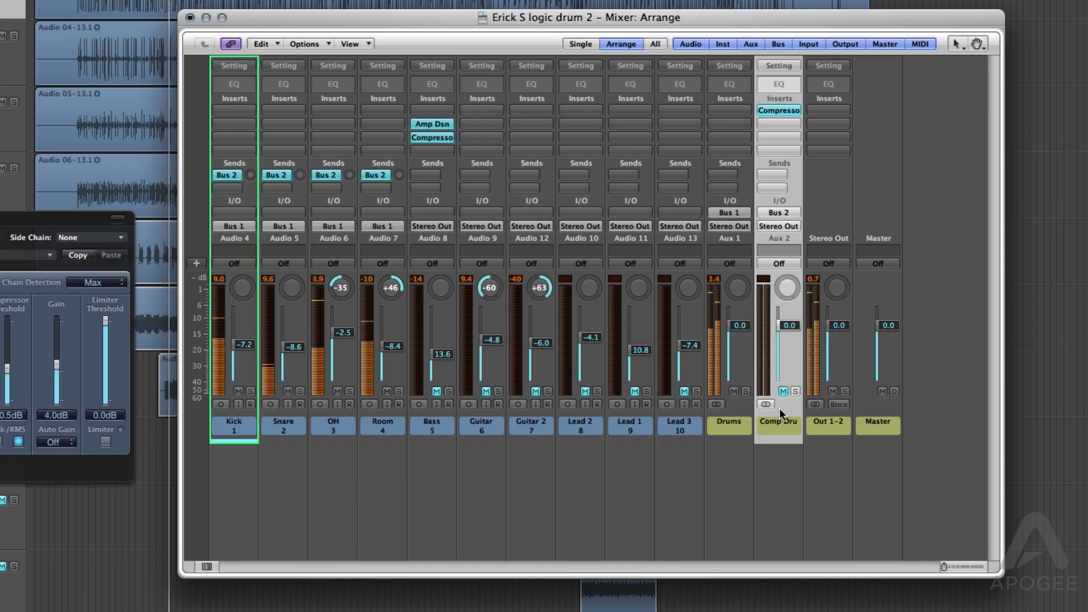
Step: Unmute Comp Drums and raise the Bus 2 sends, Snare to -5.9, then Kick
left_click(783, 391)
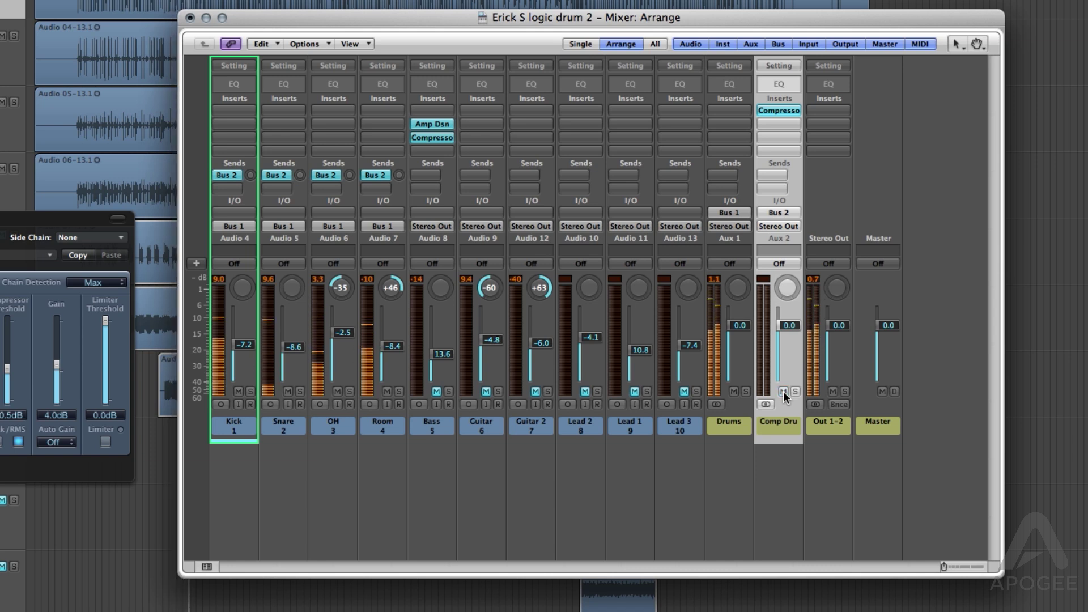
left_click_drag(299, 174, 300, 179)
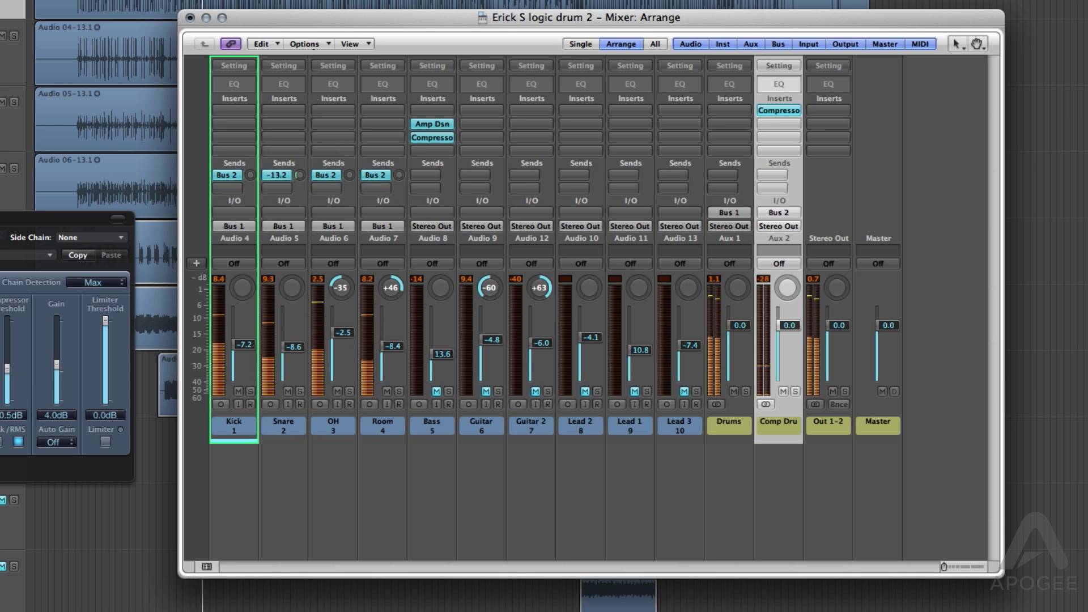
left_click_drag(299, 178, 300, 164)
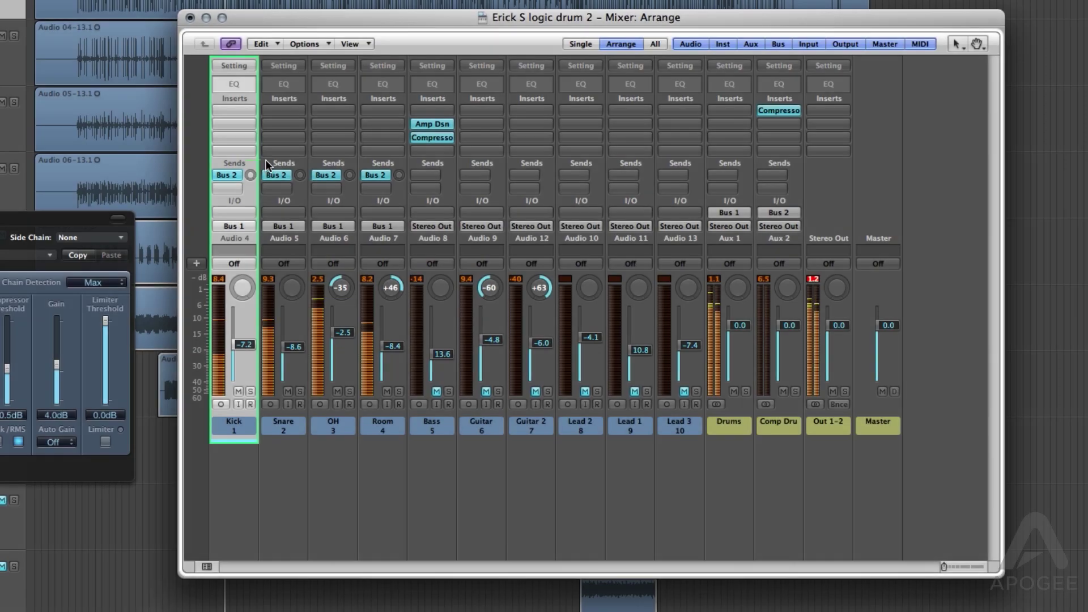
left_click_drag(261, 170, 352, 168)
mouse_move(250, 174)
left_mouse_down()
mouse_move(249, 143)
mouse_move(243, 164)
left_mouse_up()
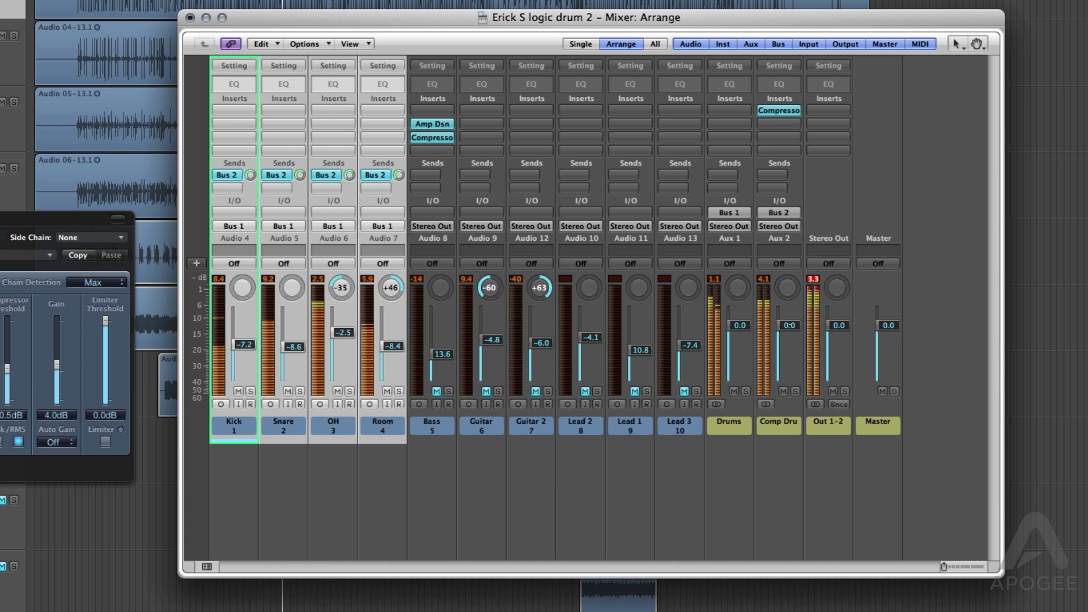
Step: Lower the Comp Drums fader to -3.2 dB, muting and unmuting it to compare
left_click_drag(790, 334, 789, 350)
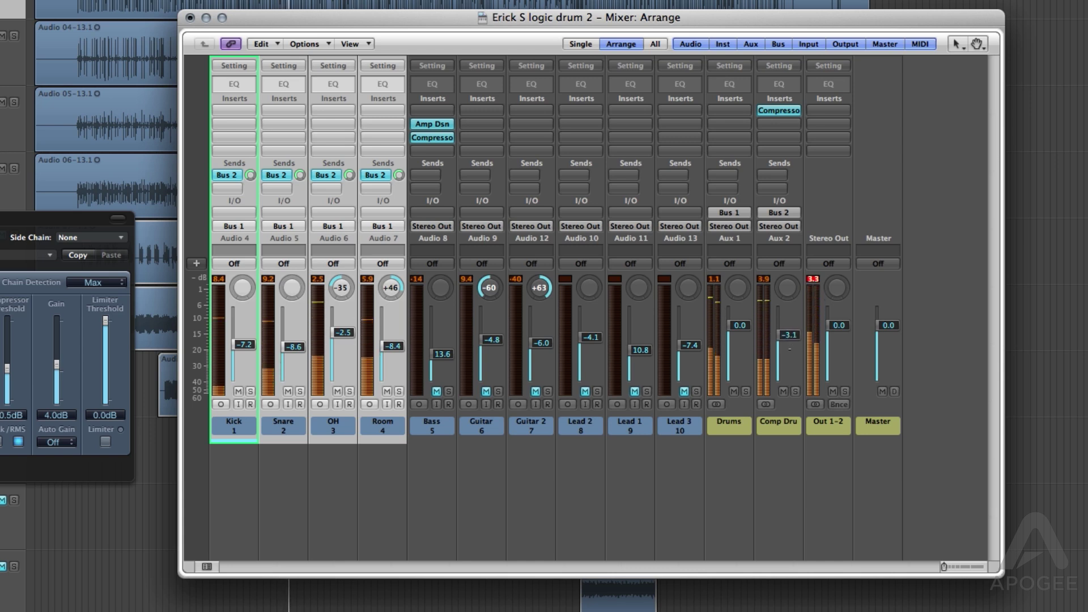
left_click(783, 392)
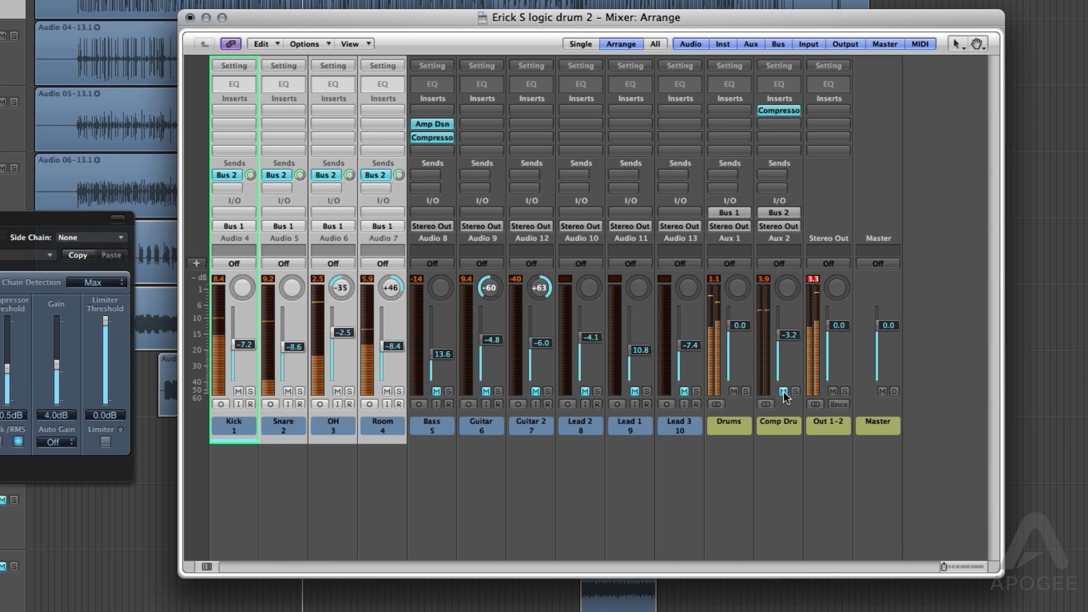
left_click(783, 392)
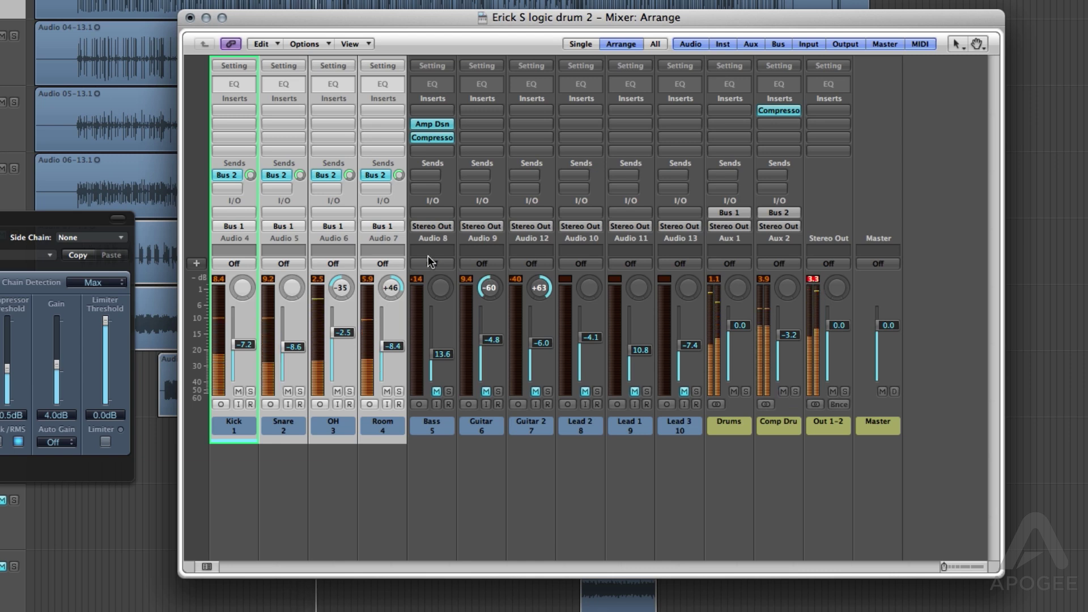
Step: Turn the Kick's Bus 2 send fully down to -∞
left_click(250, 474)
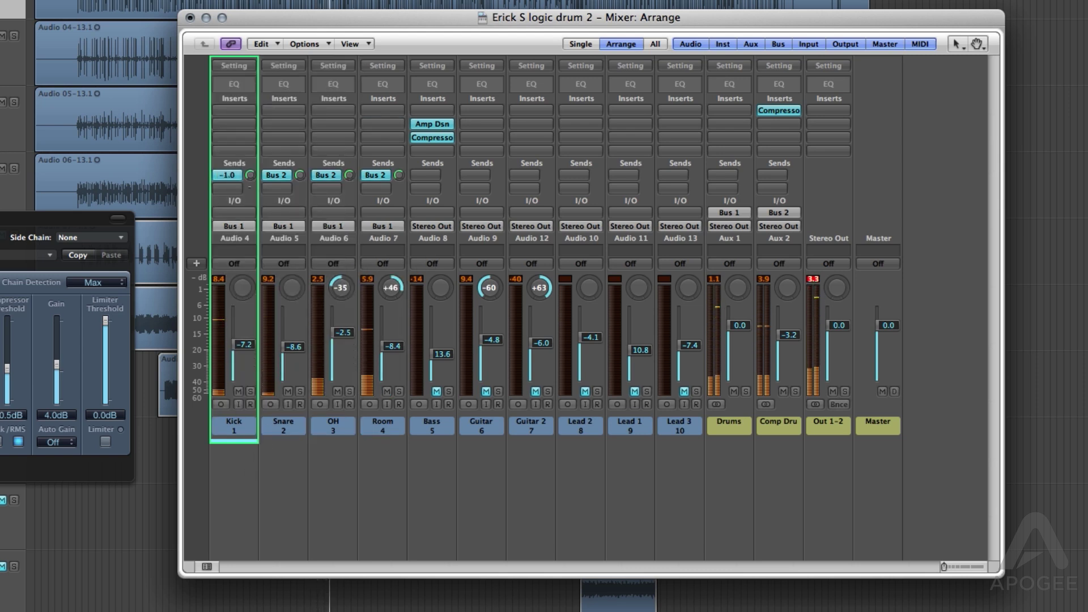
left_click(250, 175)
left_click_drag(250, 174, 253, 378)
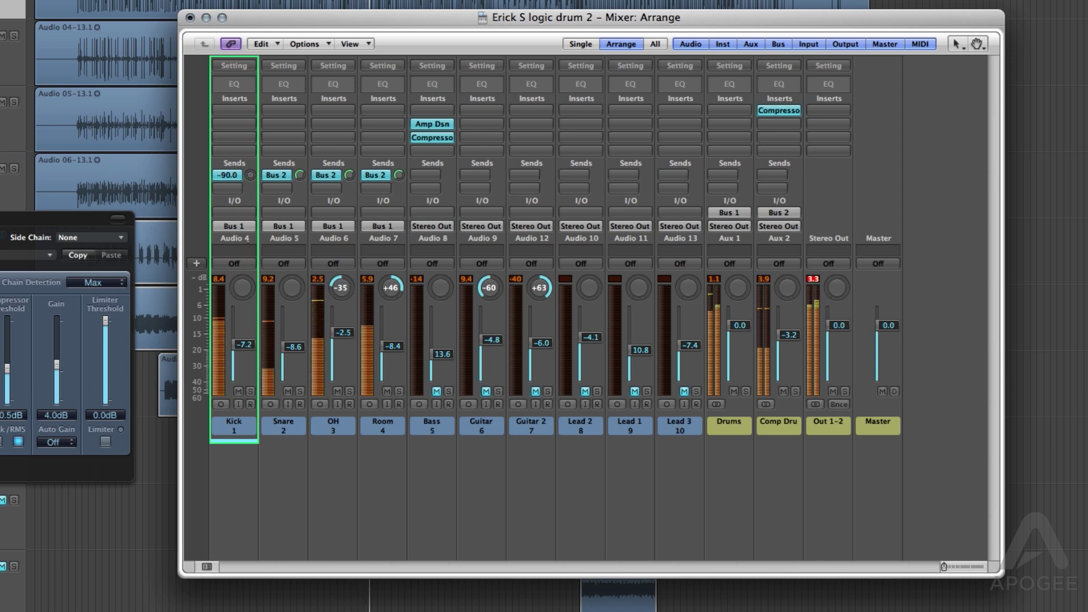
left_click_drag(250, 174, 250, 238)
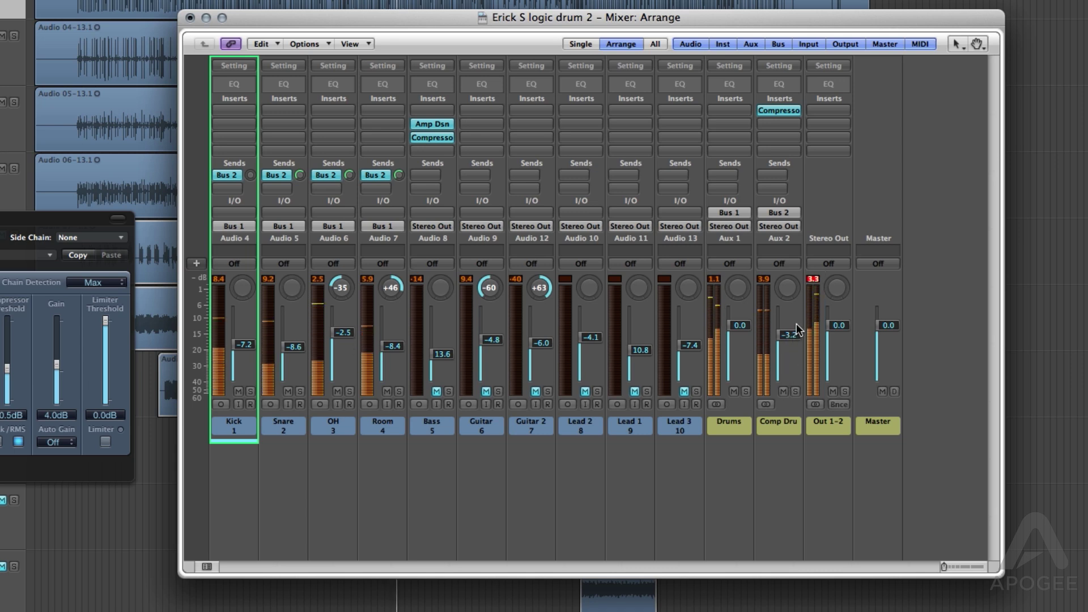
Step: Raise the Comp Drums fader to -2.1 dB, then mute it for comparison
left_click_drag(791, 338, 788, 331)
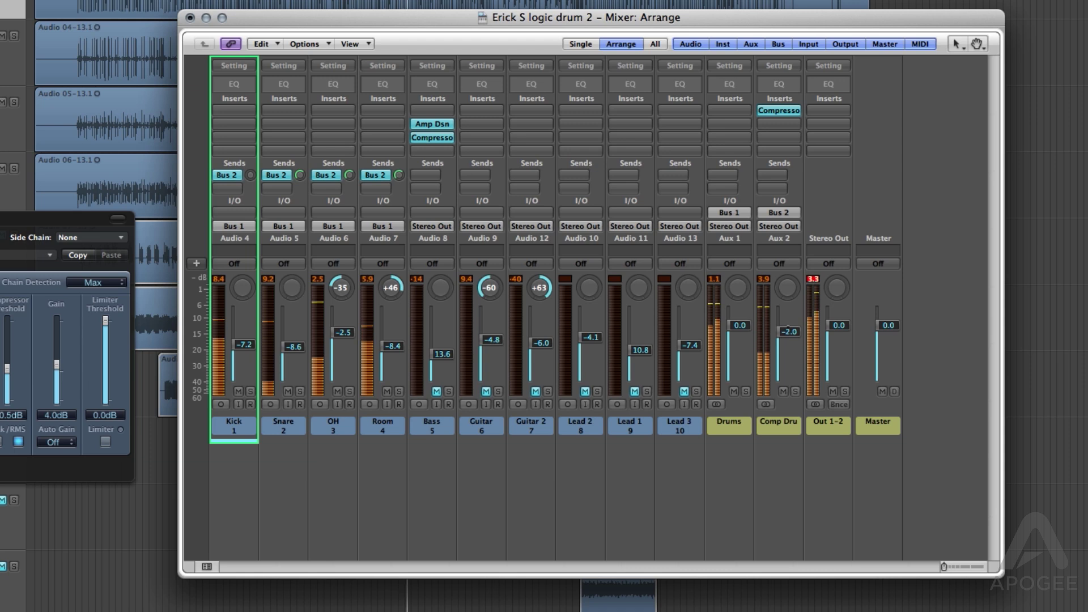
left_click(783, 392)
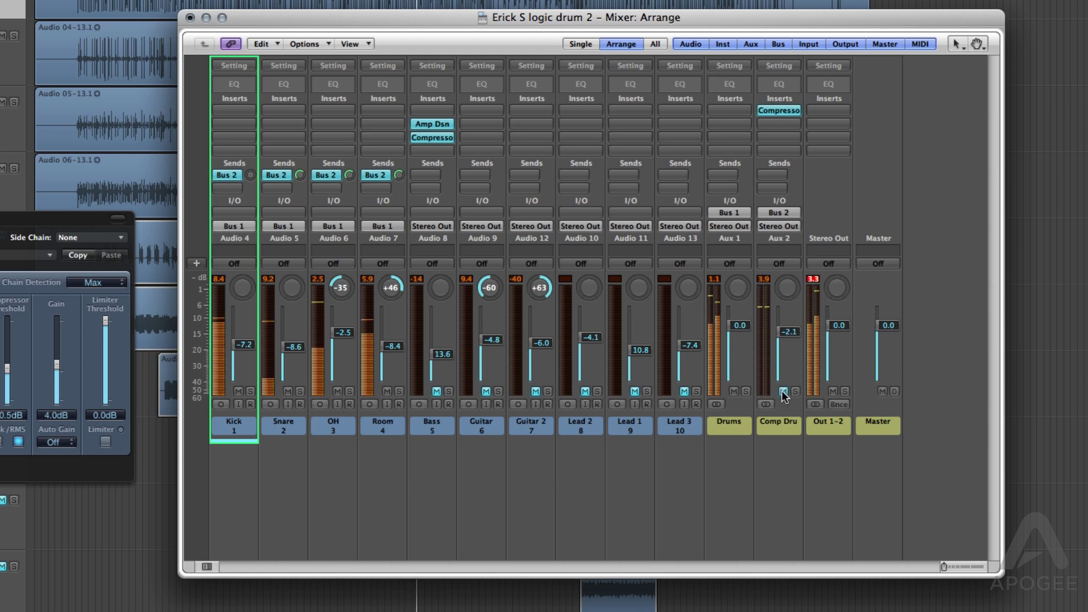